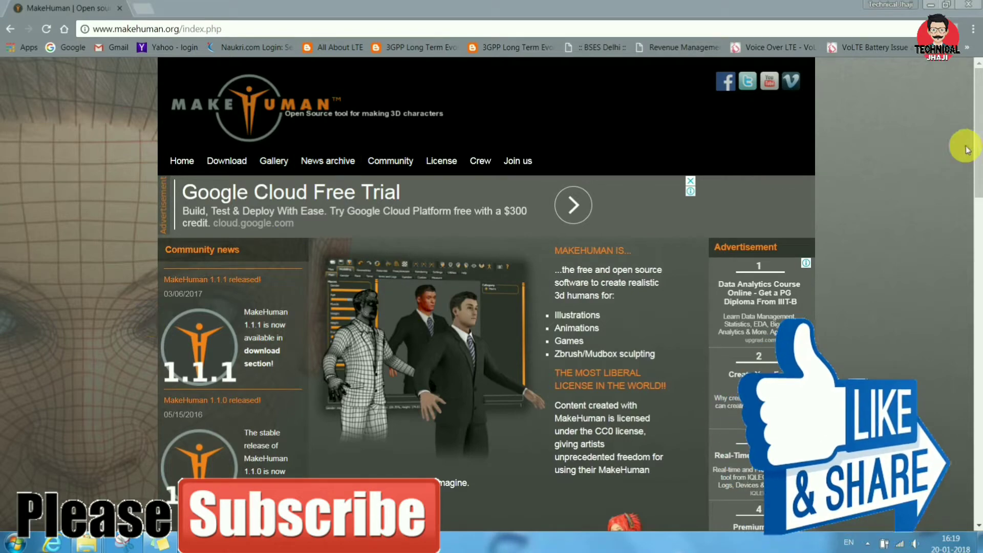
Step: Reach the MakeHuman 1.1.1 download links and bring up the extracted makehuman-1.1.1-win32 folder
mouse_move(977, 148)
mouse_down()
mouse_move(977, 468)
mouse_move(977, 138)
mouse_up()
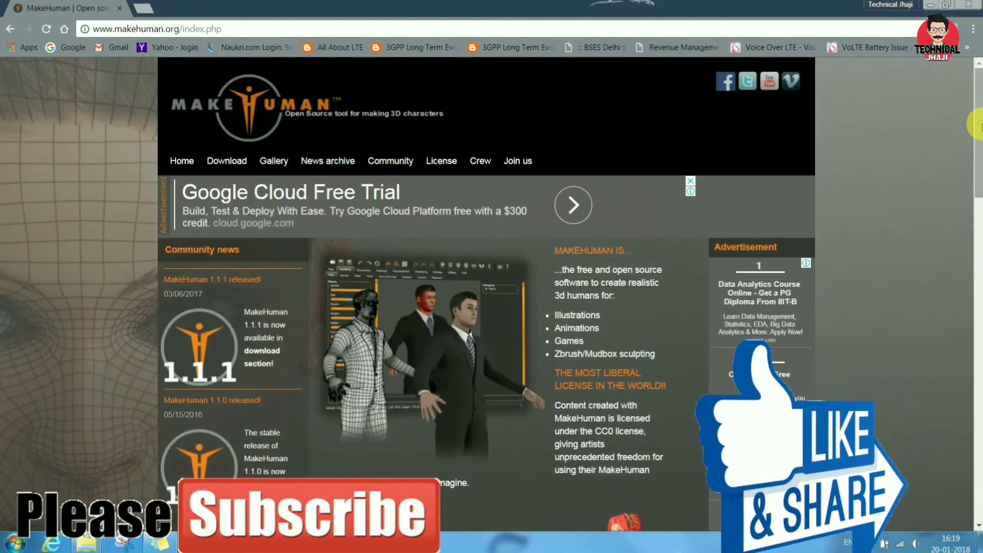
click(223, 160)
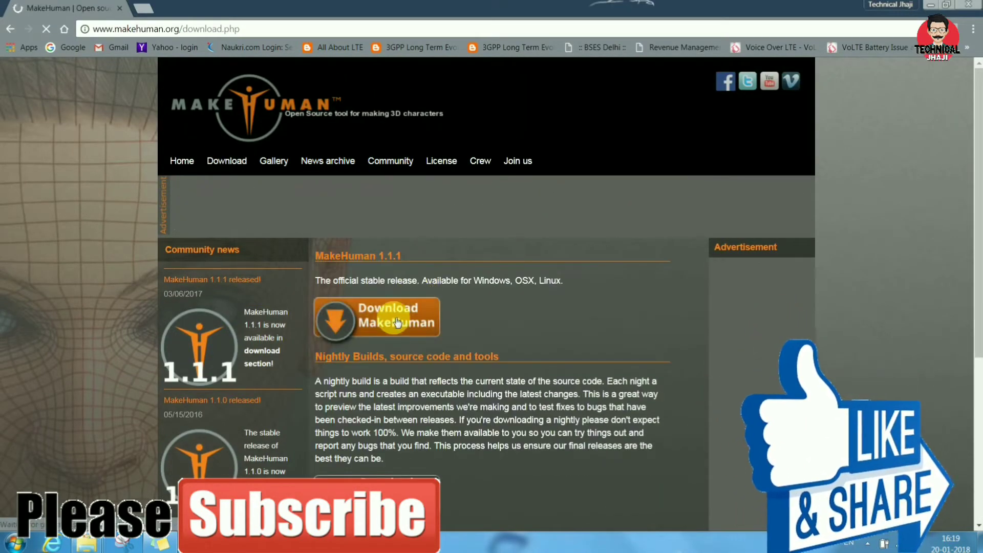
click(419, 319)
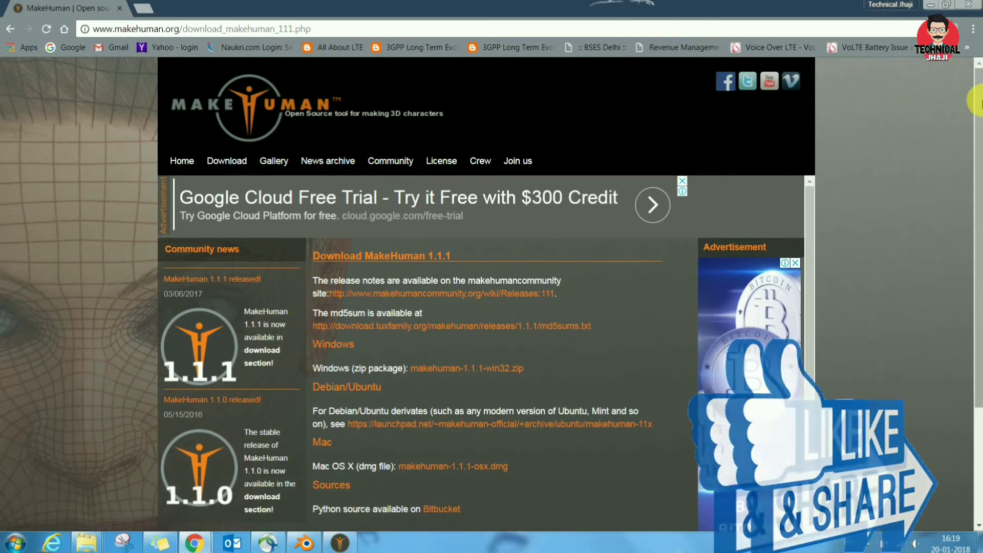
drag(977, 100, 976, 214)
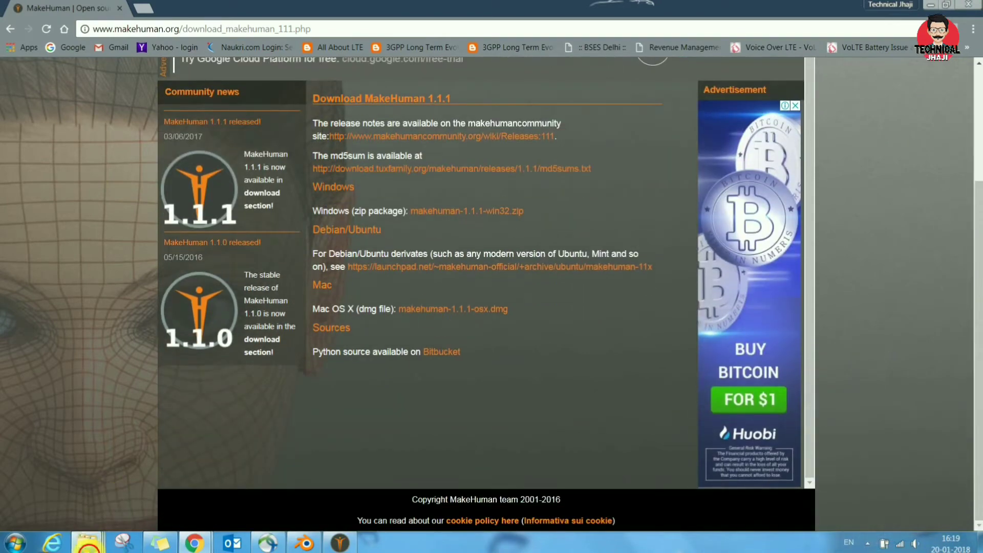
click(193, 480)
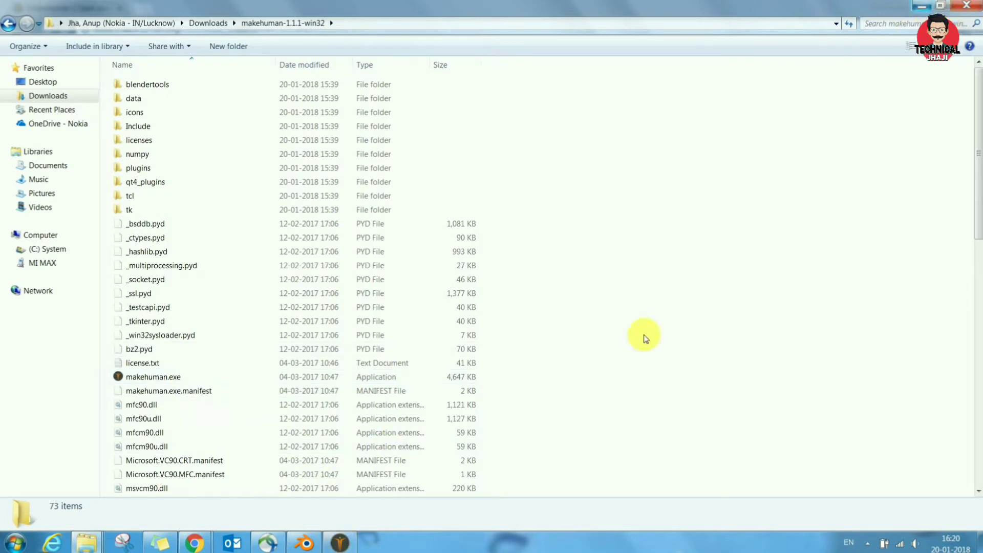
Step: Bring the running MakeHuman window with its untitled default human to the front
click(339, 541)
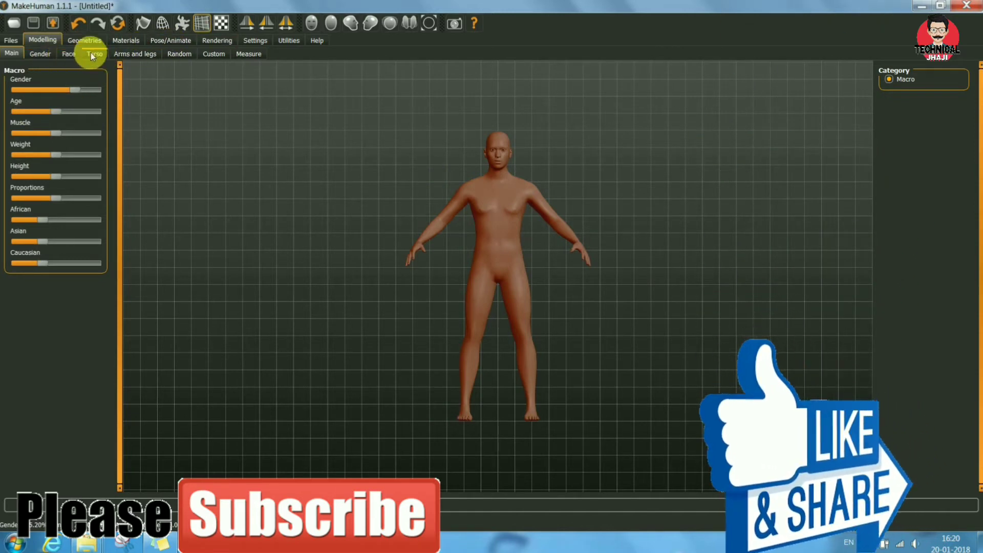
Step: Dress the model in Male casualsuit01 from the Clothes list, a dark shirt with jeans
click(136, 41)
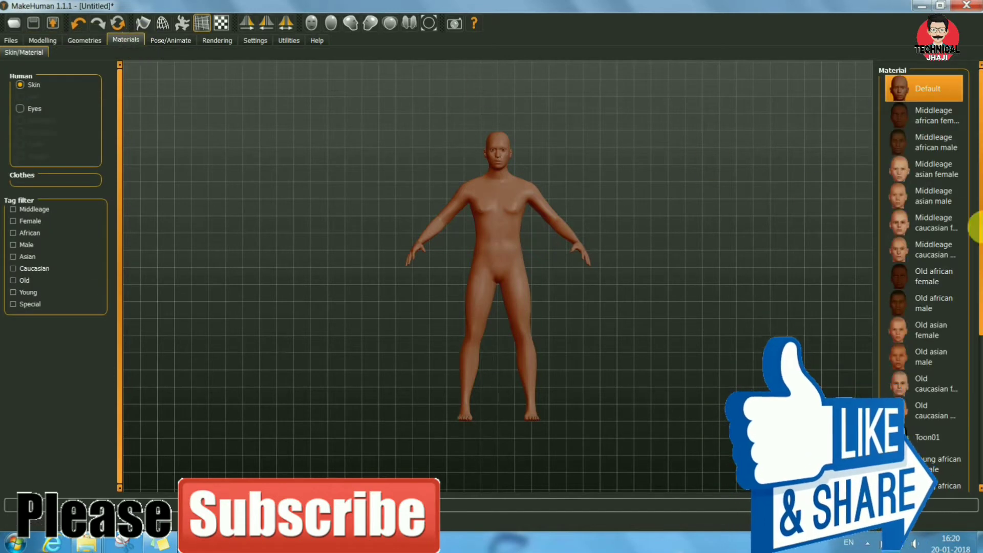
click(56, 40)
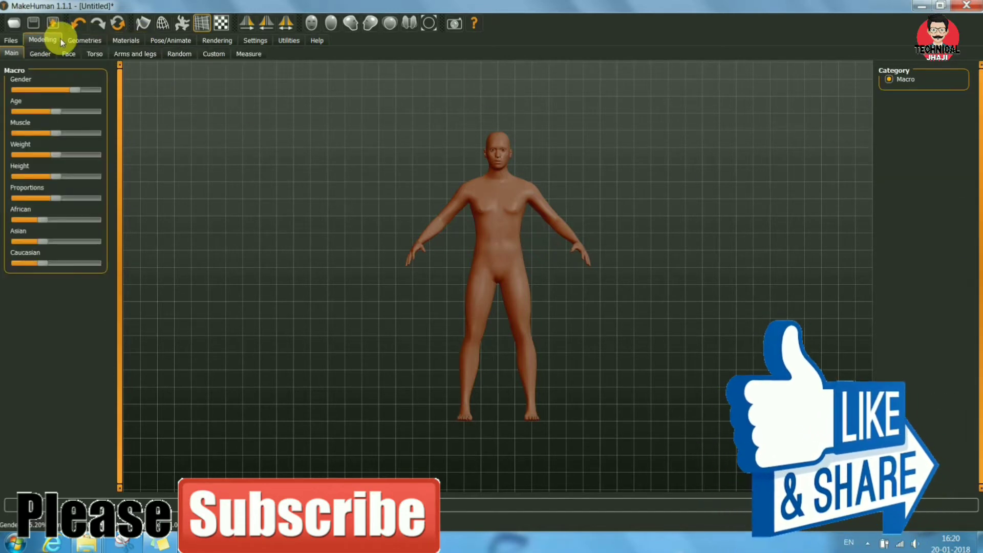
click(71, 39)
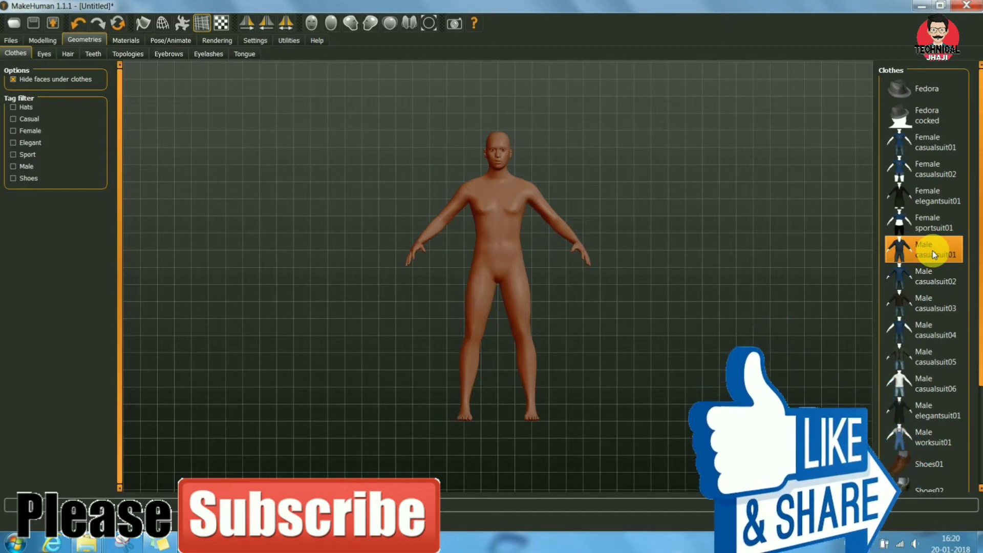
click(934, 254)
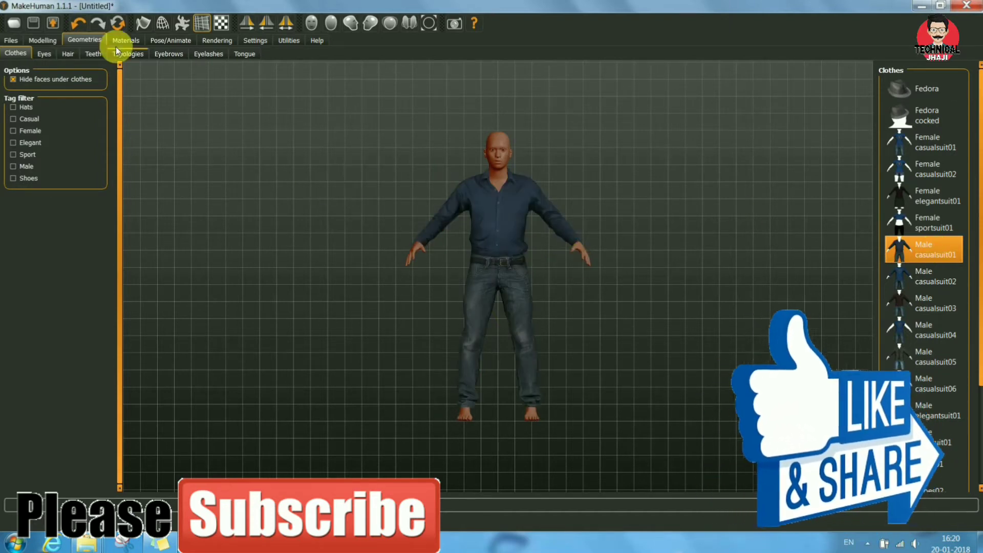
click(44, 42)
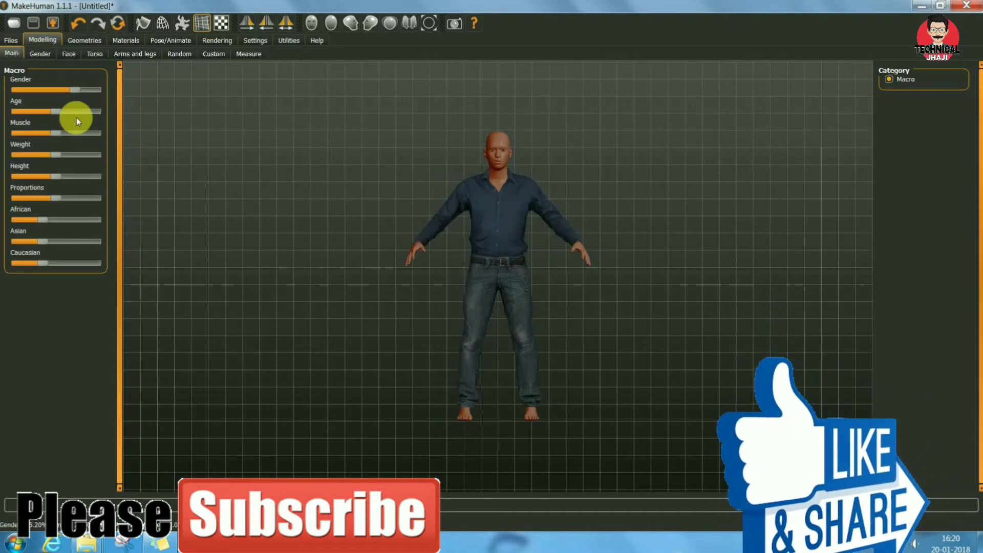
Step: Set the main macro sliders to fully female, age 22, height 165.61 cm
drag(75, 89, 3, 88)
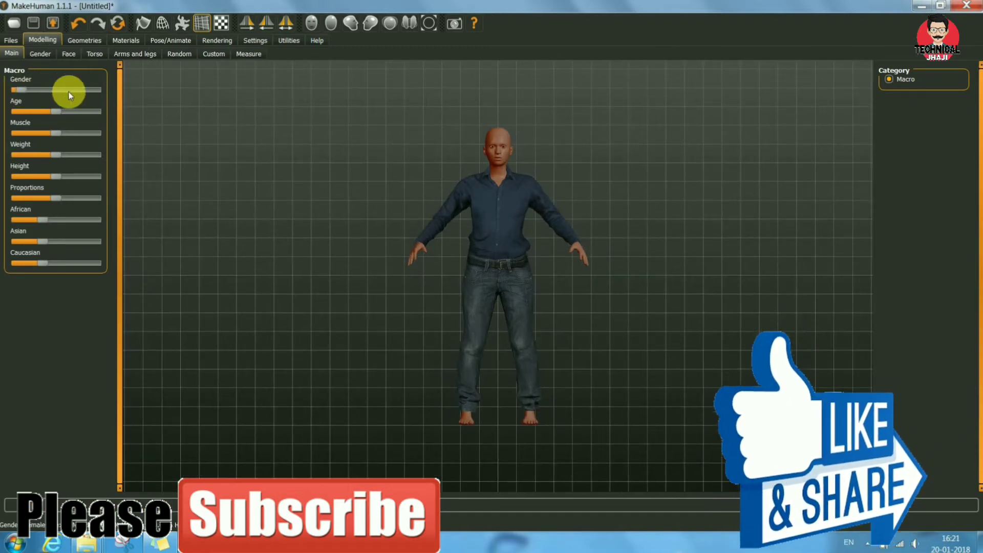
drag(69, 91, 100, 92)
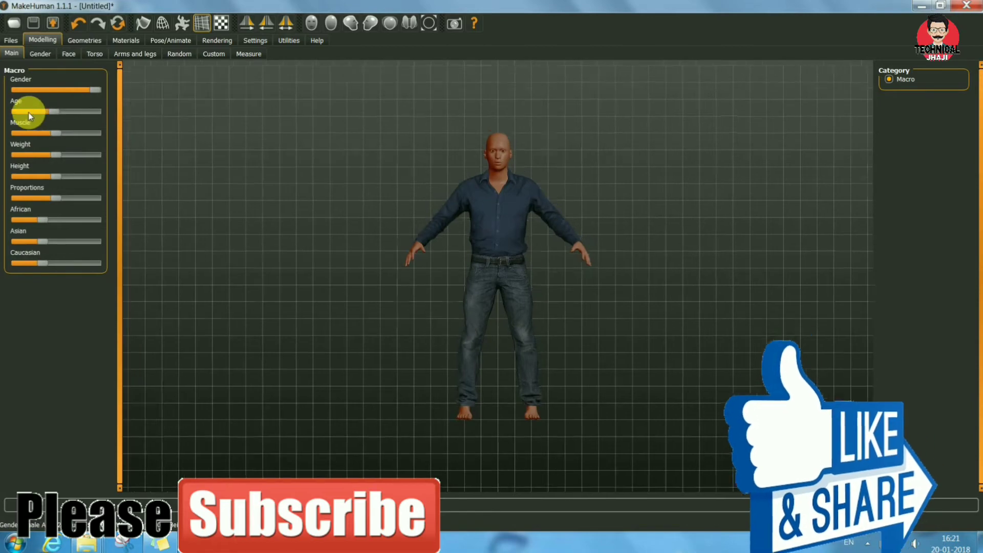
mouse_move(52, 113)
mouse_down()
mouse_move(11, 112)
mouse_move(97, 109)
mouse_move(46, 112)
mouse_up()
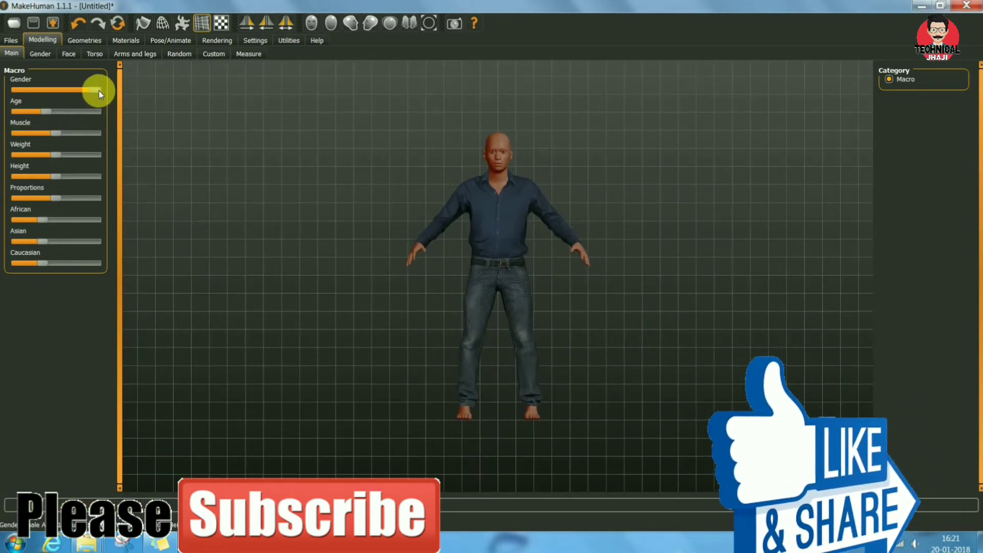
mouse_move(98, 90)
mouse_down()
mouse_move(17, 90)
mouse_move(11, 112)
mouse_move(51, 116)
mouse_move(59, 135)
mouse_move(95, 138)
mouse_move(58, 136)
mouse_move(109, 156)
mouse_move(22, 164)
mouse_move(56, 162)
mouse_move(81, 177)
mouse_move(42, 177)
mouse_move(62, 178)
mouse_up()
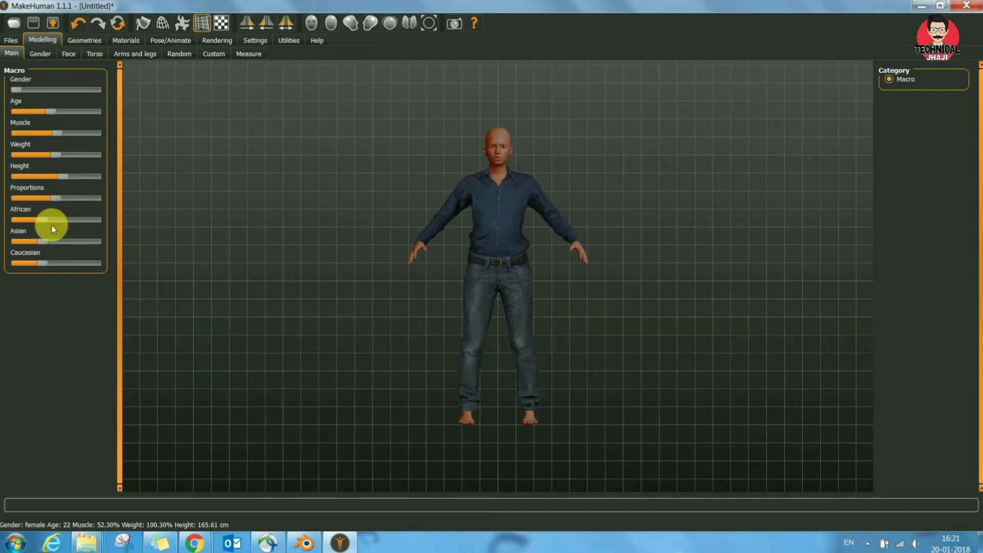
Step: Set Gender to 70.30% male, bringing height to 174.81 cm
click(54, 55)
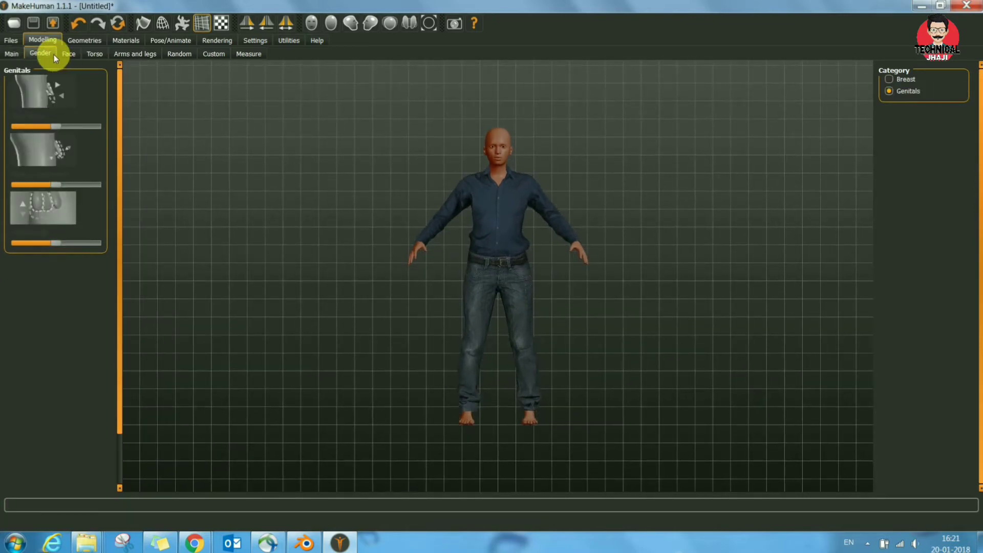
click(12, 55)
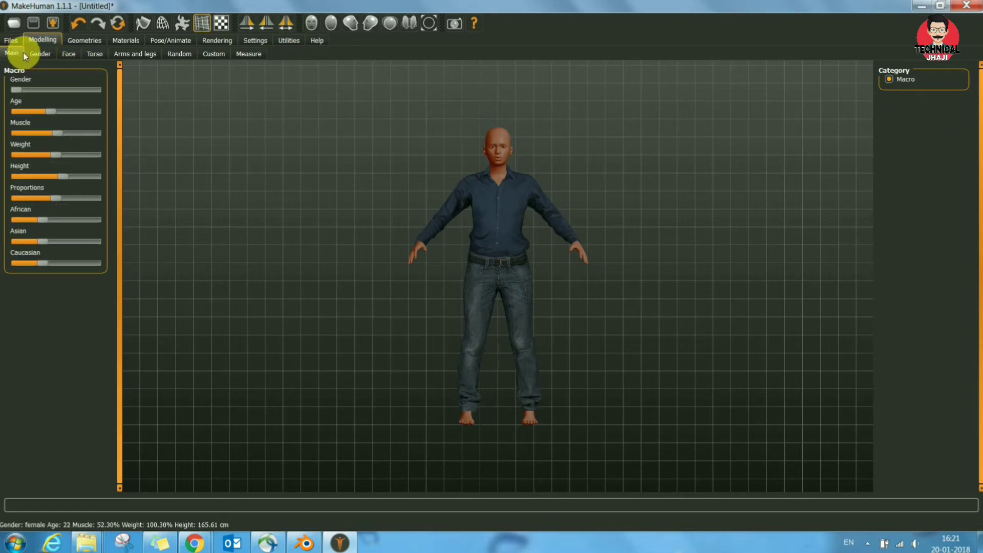
click(36, 53)
drag(18, 94, 72, 91)
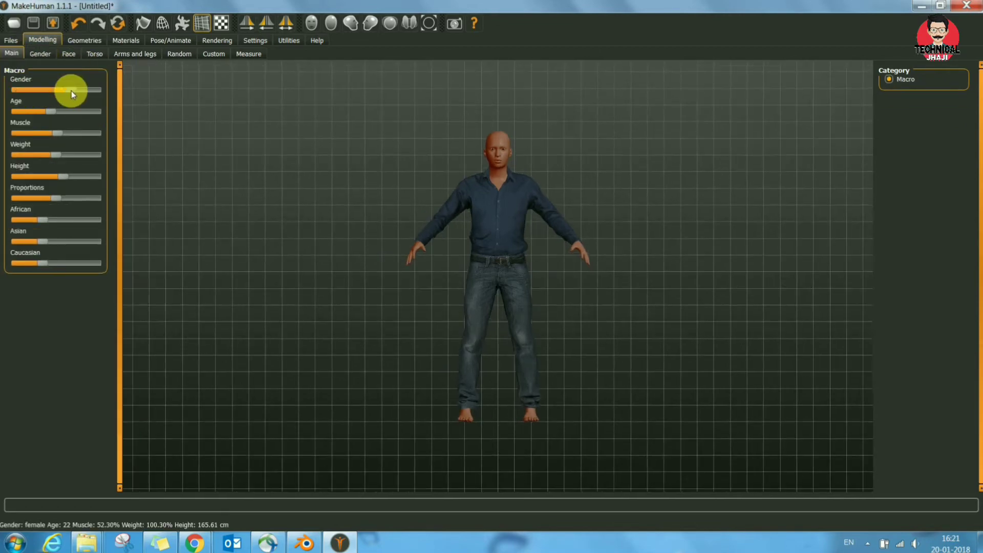
click(44, 54)
click(15, 54)
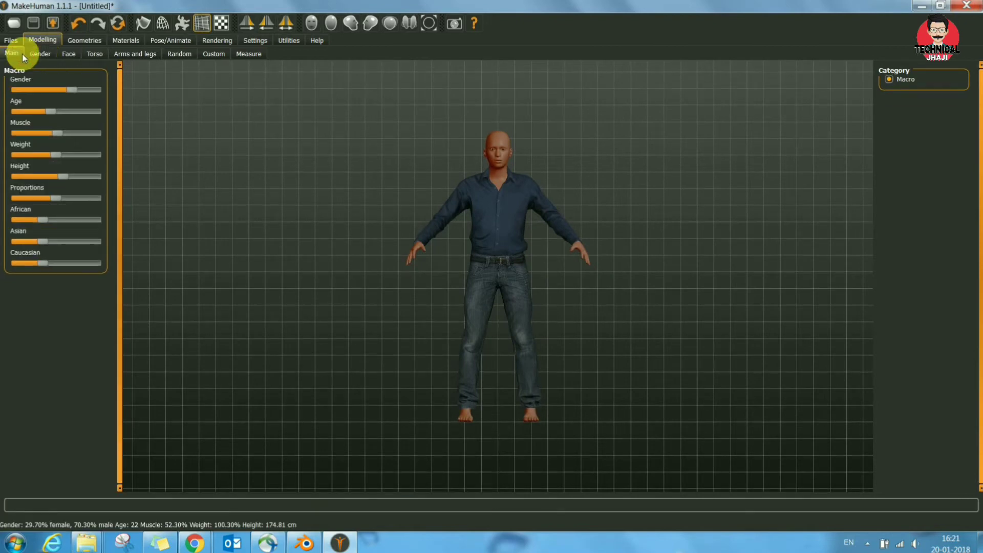
Step: Raise the head-shape Age slider and browse the Torso, Arms and legs, and Random sliders
click(67, 53)
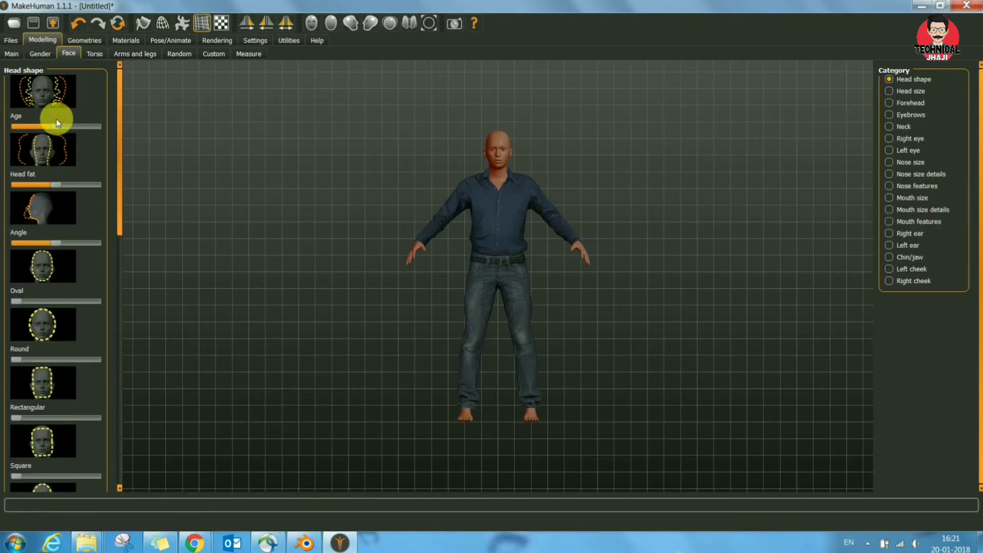
drag(53, 125, 32, 126)
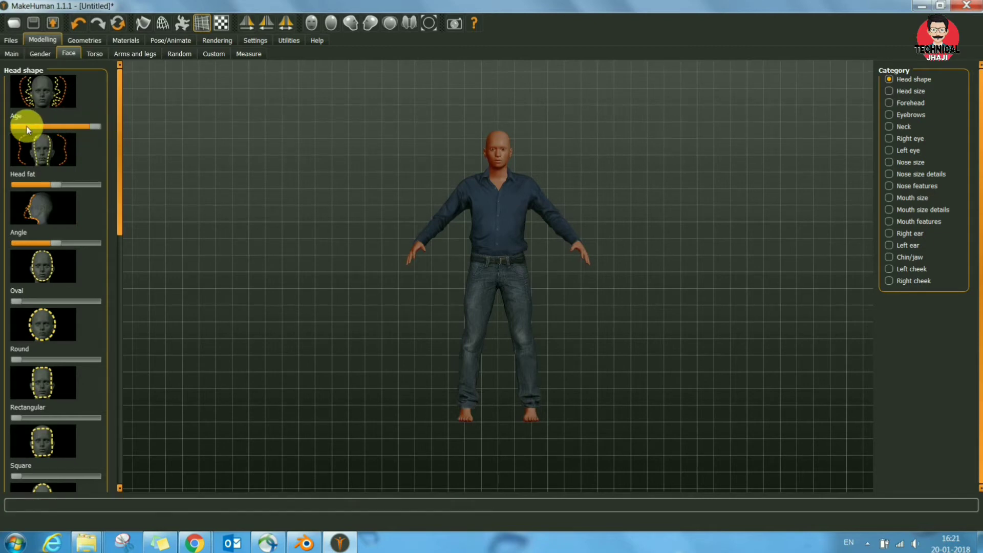
click(96, 55)
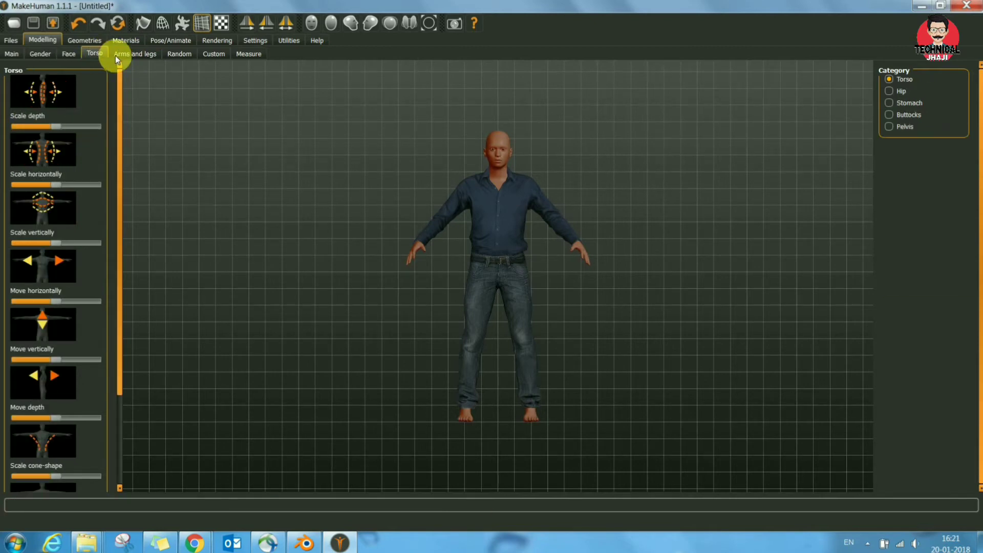
click(125, 55)
click(173, 54)
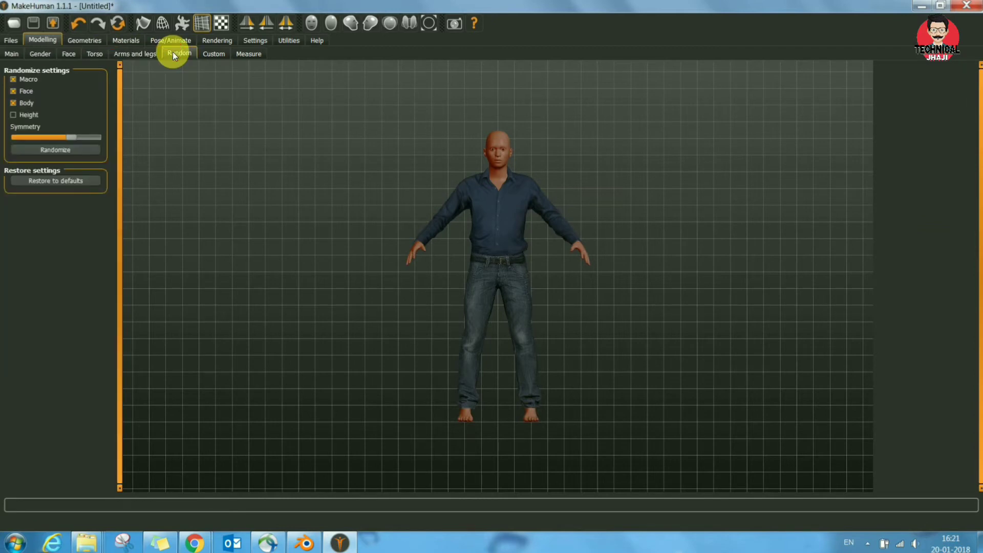
click(138, 54)
Step: Swap to the Female casualsuit01 blue T-shirt and jeans, with no Fedora hat
click(85, 41)
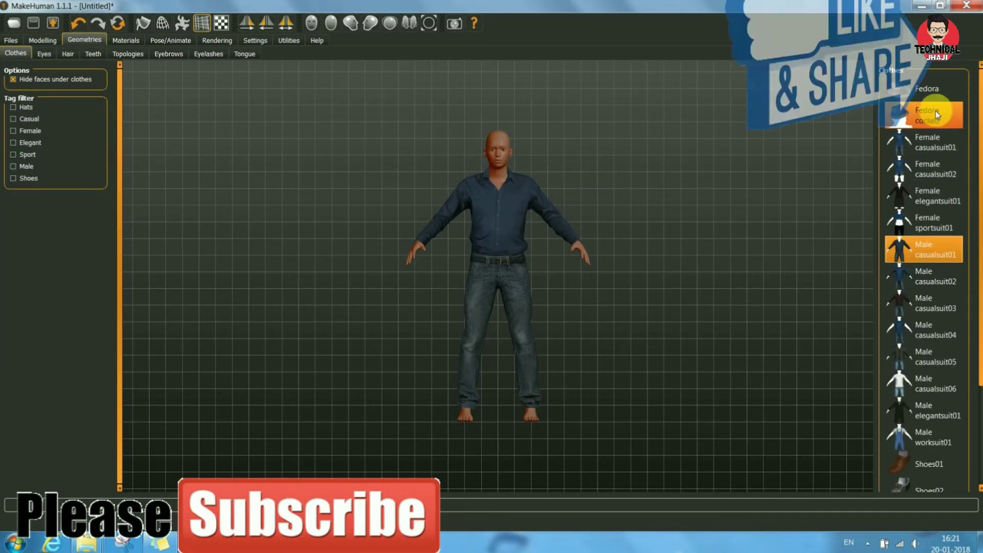
click(935, 96)
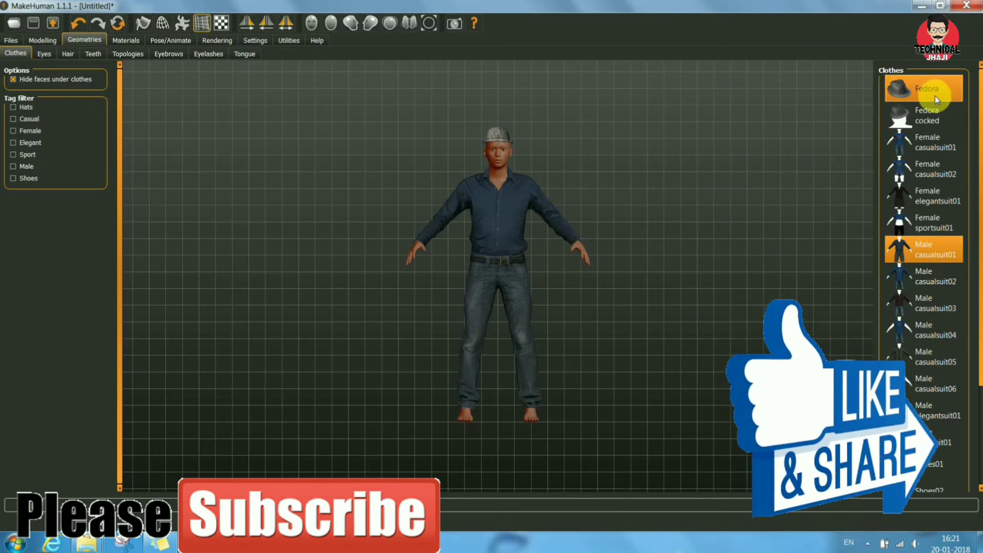
click(932, 93)
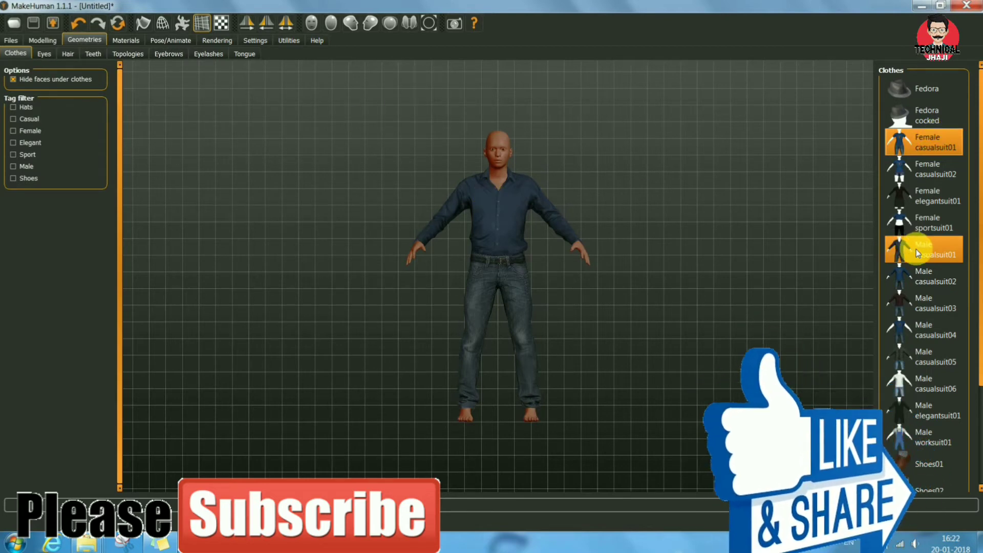
click(896, 249)
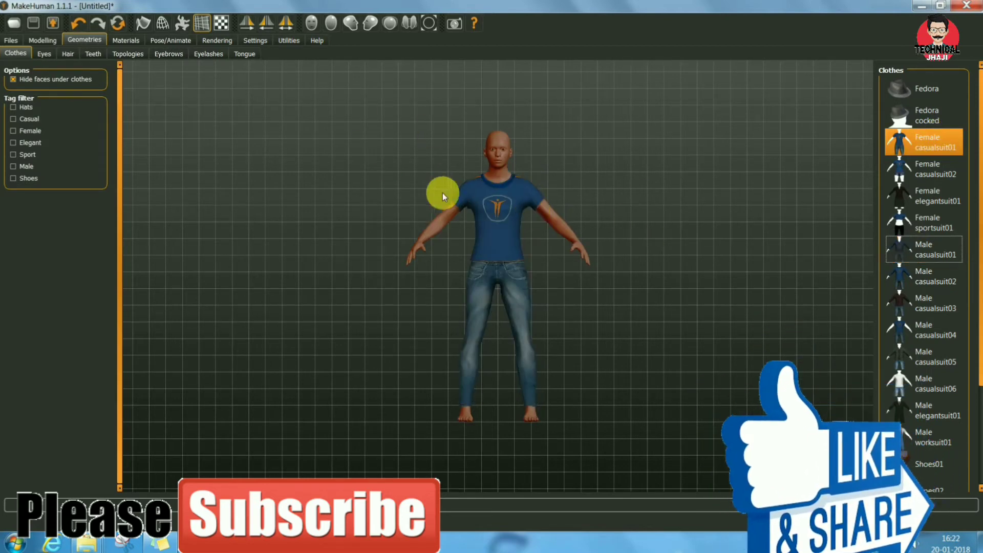
mouse_move(977, 239)
mouse_down()
mouse_move(978, 302)
mouse_move(978, 240)
mouse_up()
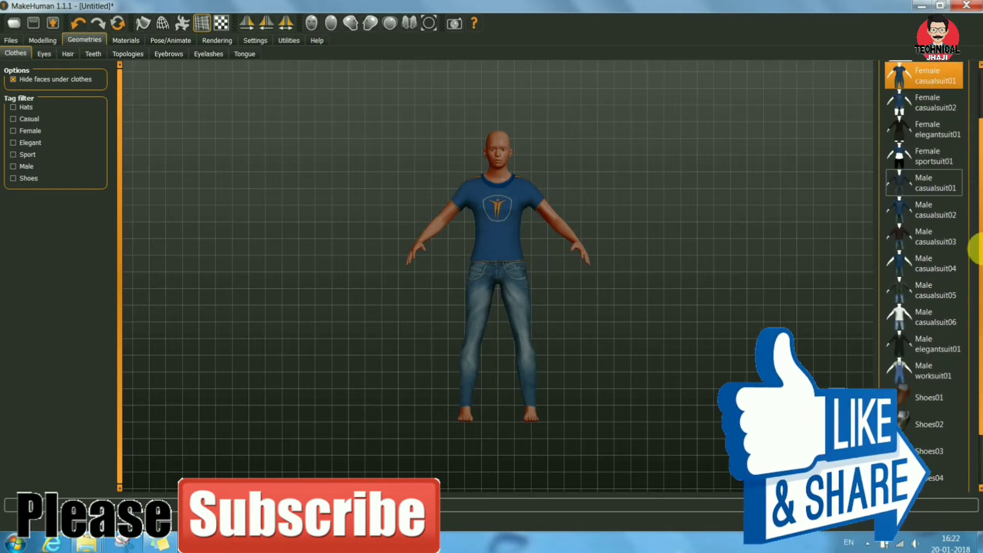
Step: Apply the Young asian male skin after briefly trying Young asian female
click(133, 44)
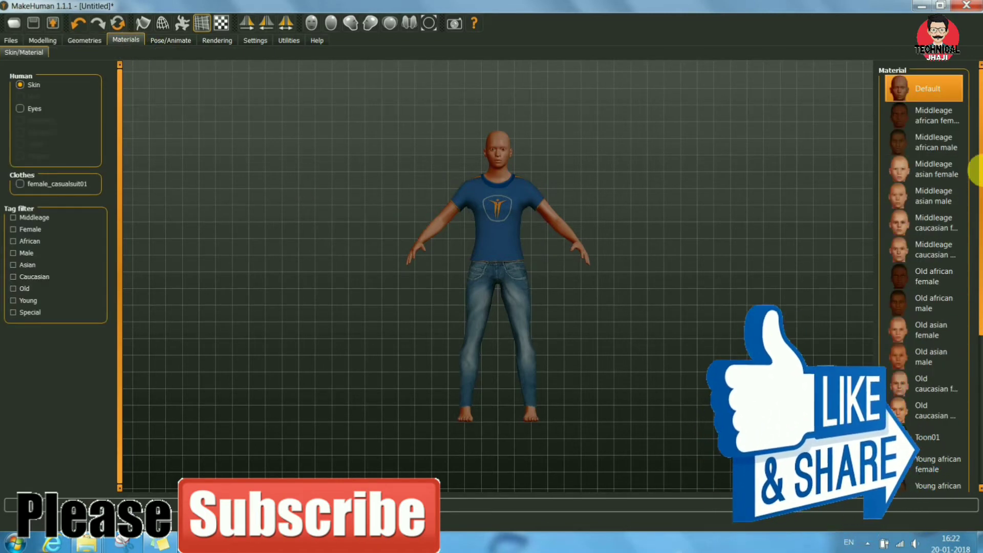
drag(978, 165, 978, 319)
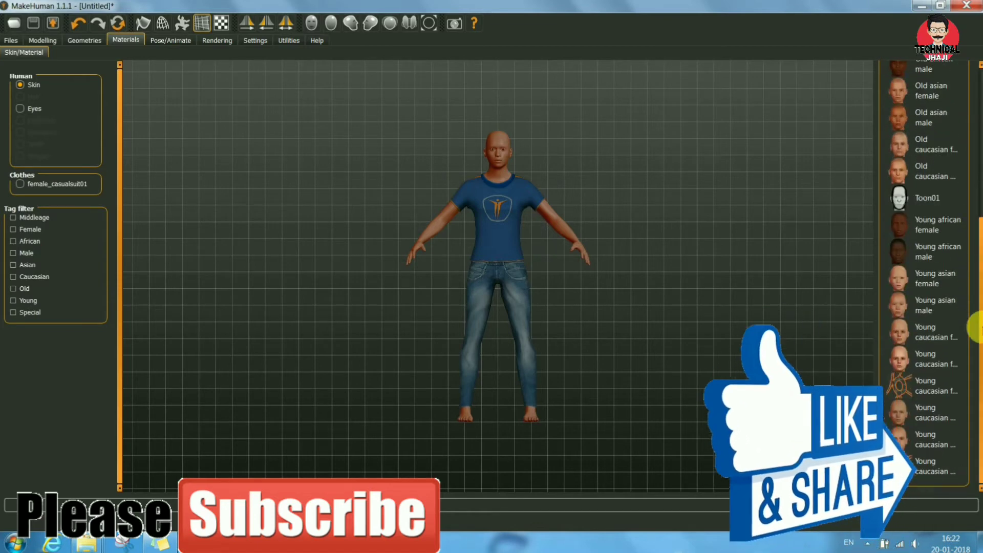
click(931, 286)
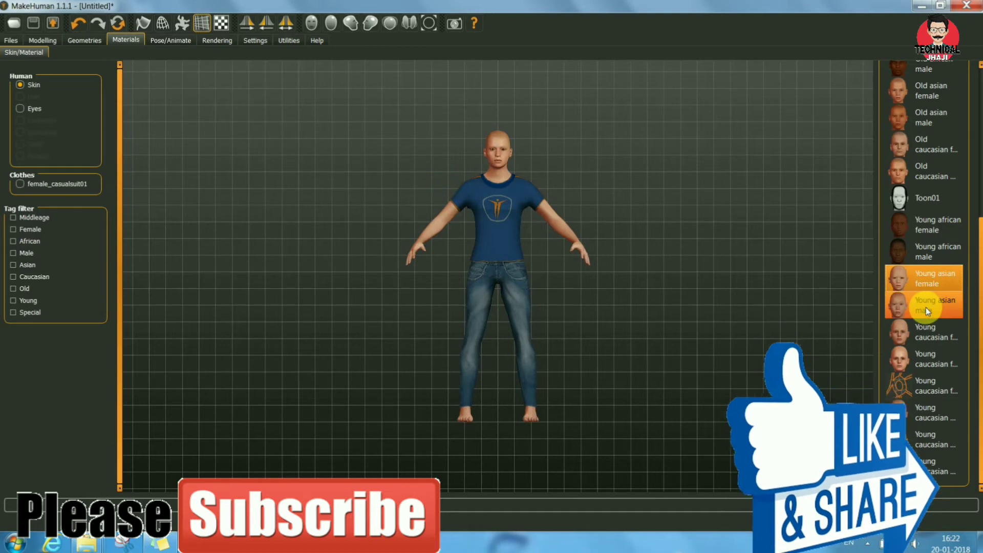
click(925, 307)
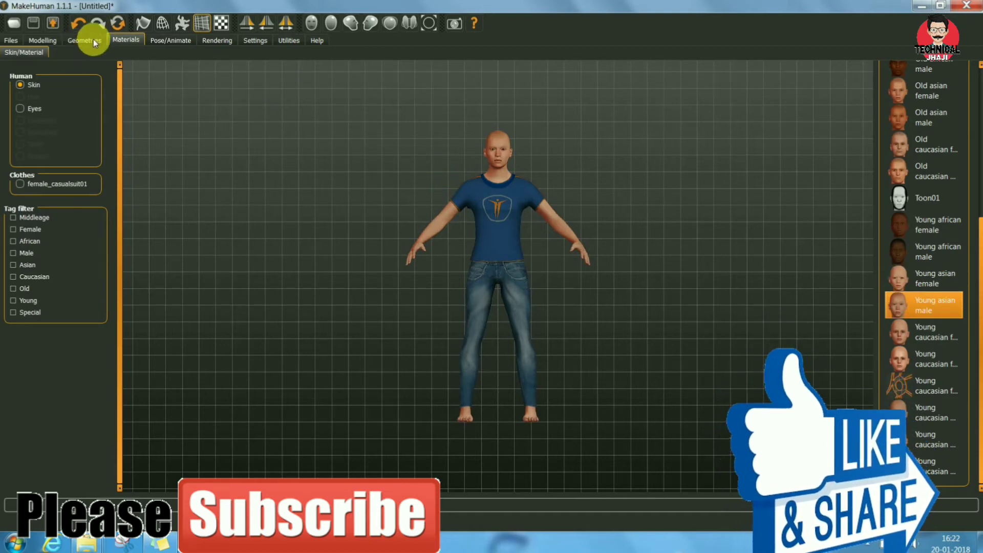
Step: Give the model the 53-bone Game engine skeleton and show the Rendering settings
click(160, 40)
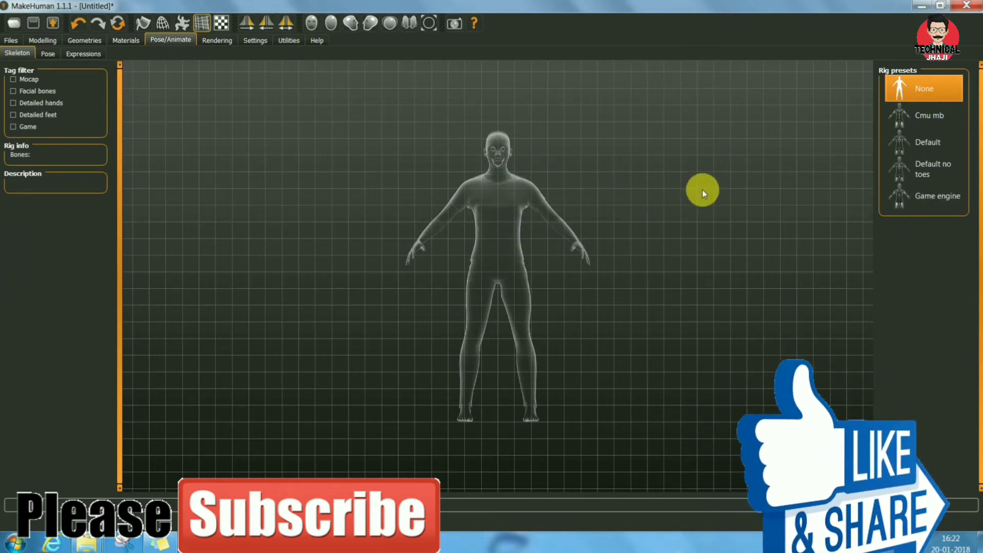
click(935, 194)
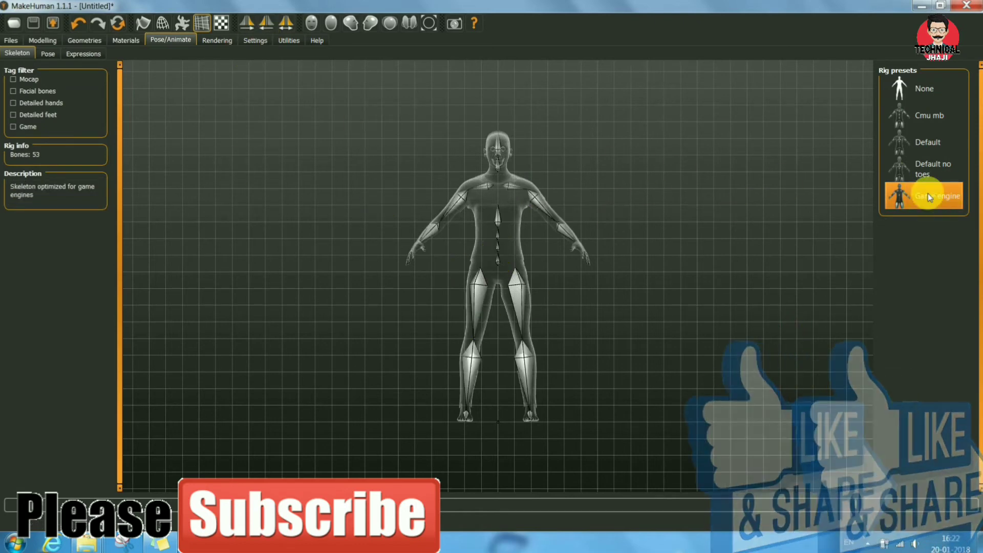
click(220, 40)
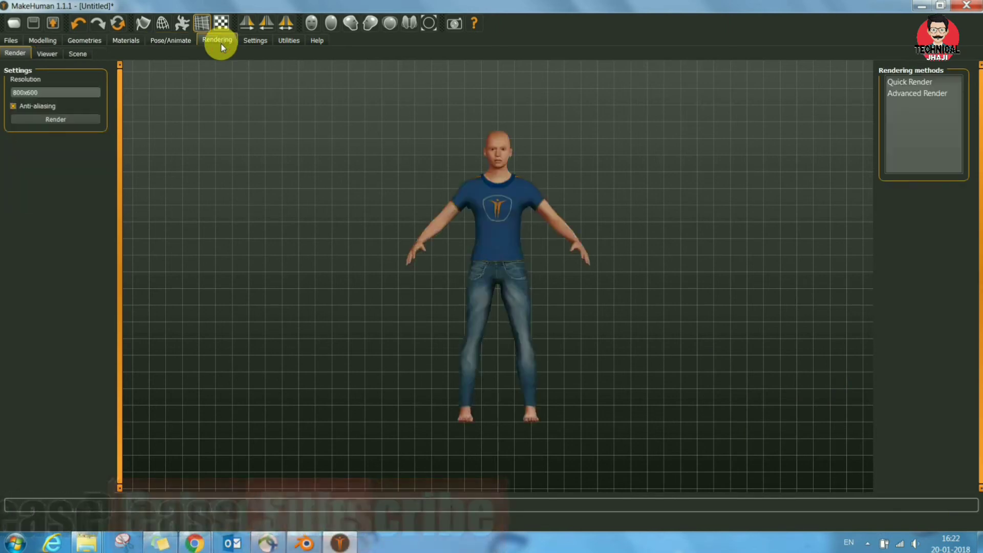
Step: Set the living-room photo with sofa and plant as the background image
click(258, 41)
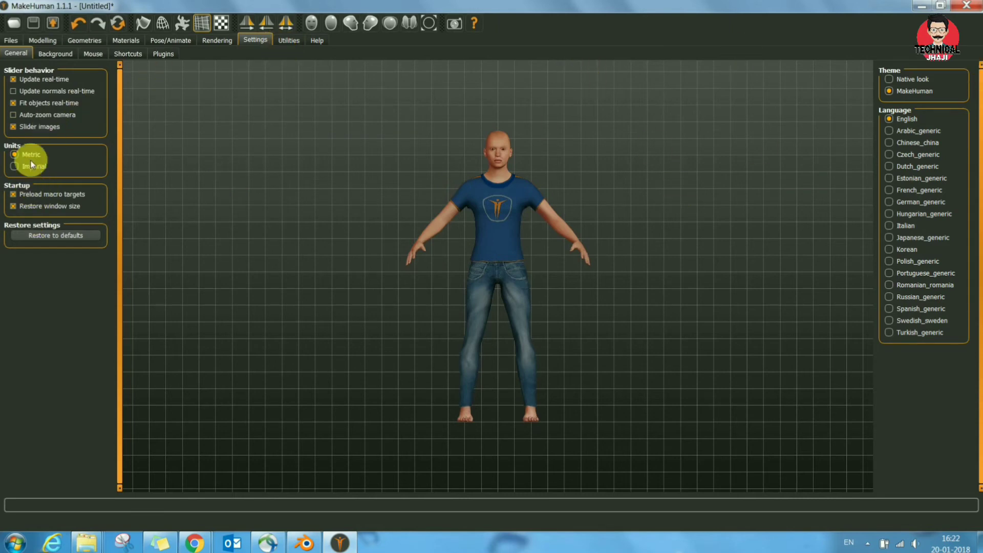
click(61, 58)
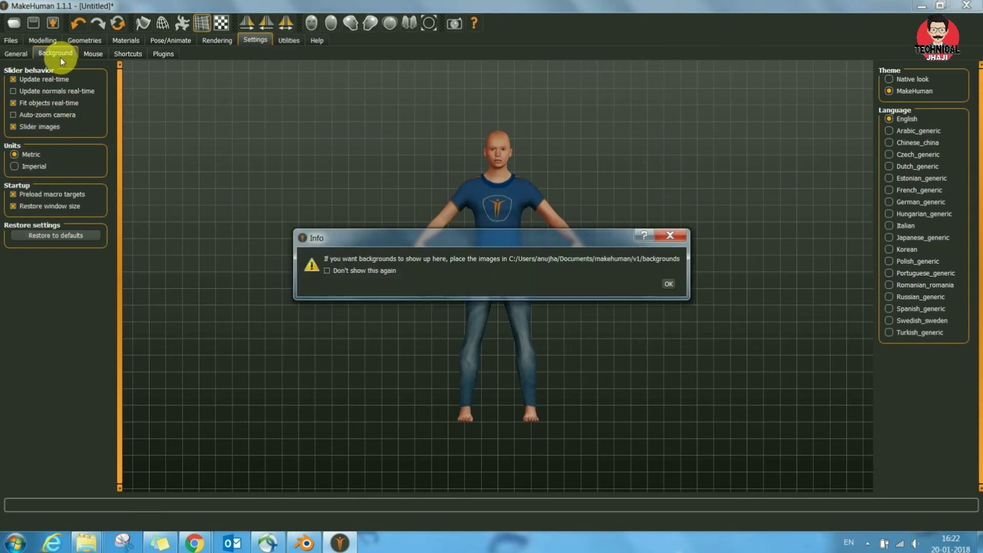
click(669, 284)
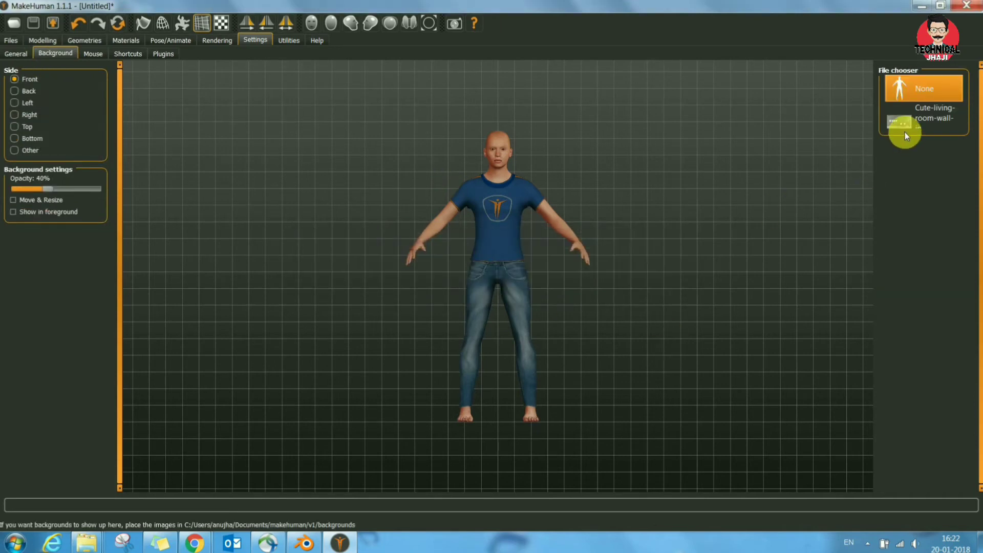
click(907, 124)
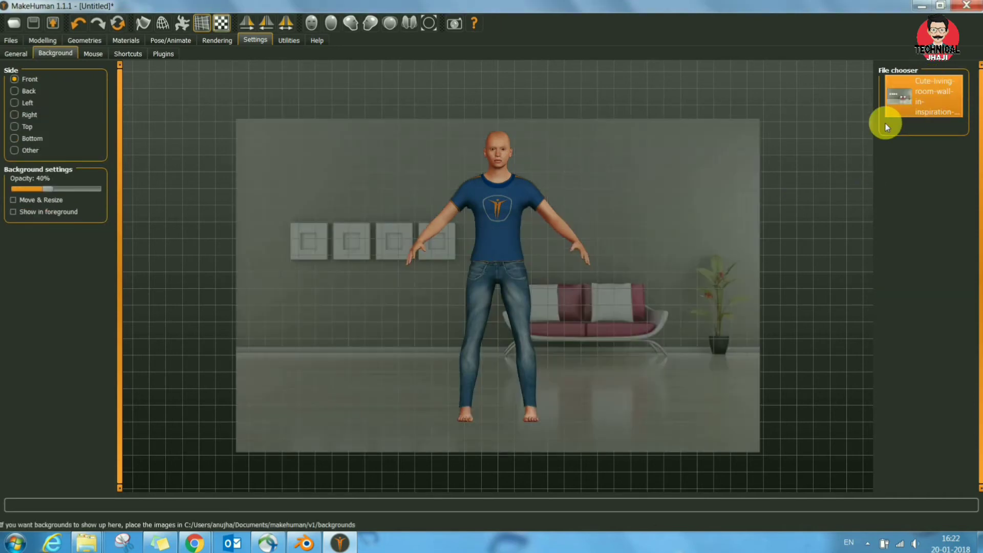
Step: Dismiss the Mouse settings notice and return to the Pose/Animate skeleton options
click(95, 54)
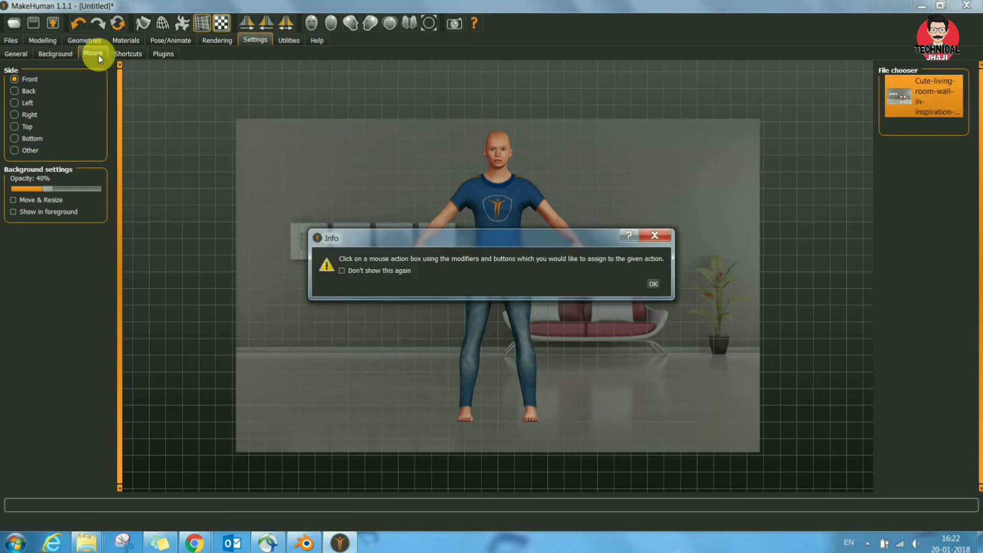
click(654, 283)
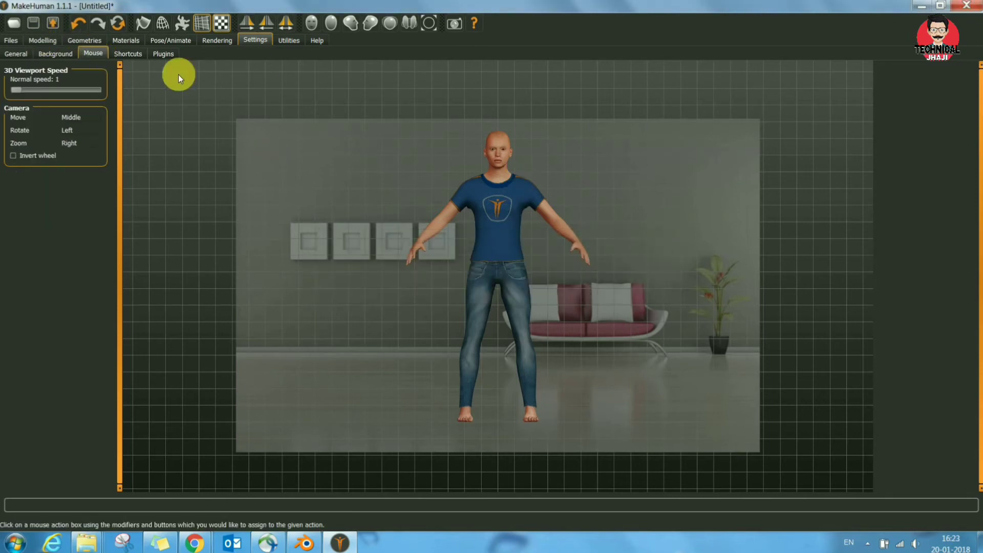
click(159, 42)
Step: Inspect the model from the back, right, left, top and bottom views
click(47, 41)
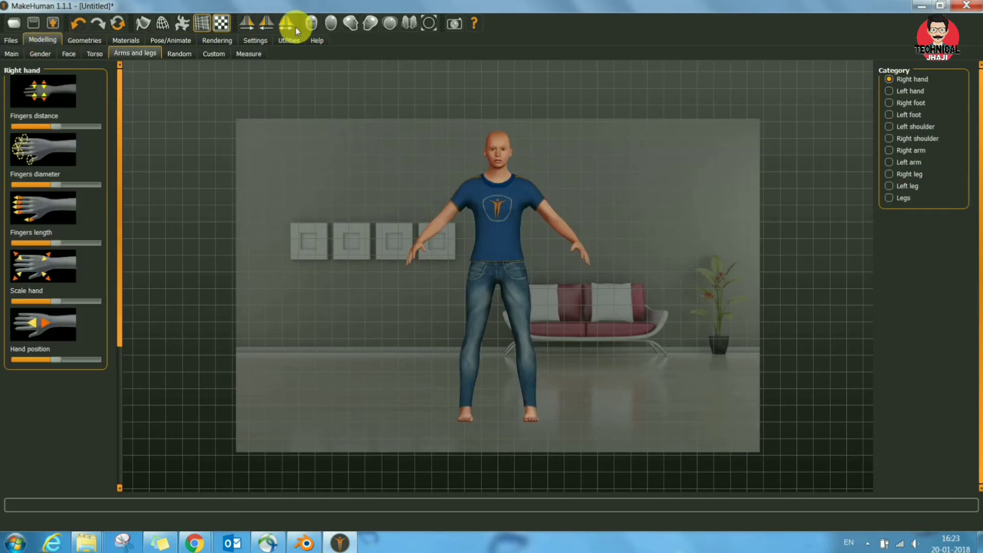
click(13, 50)
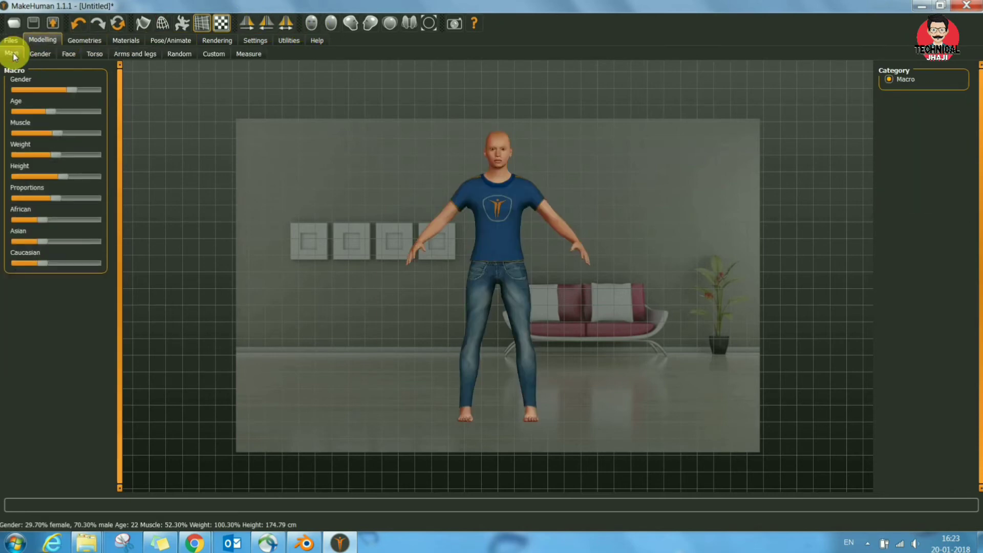
click(331, 25)
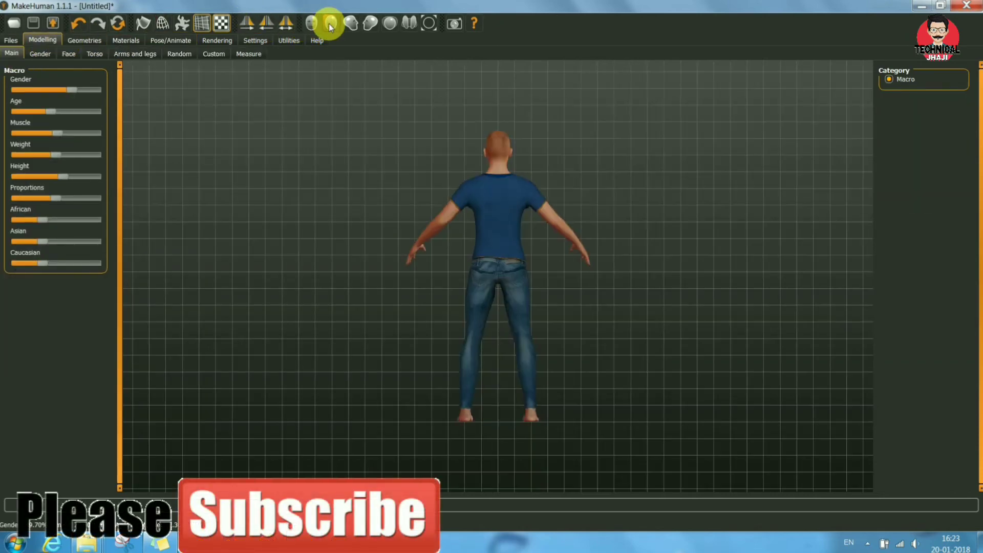
click(365, 25)
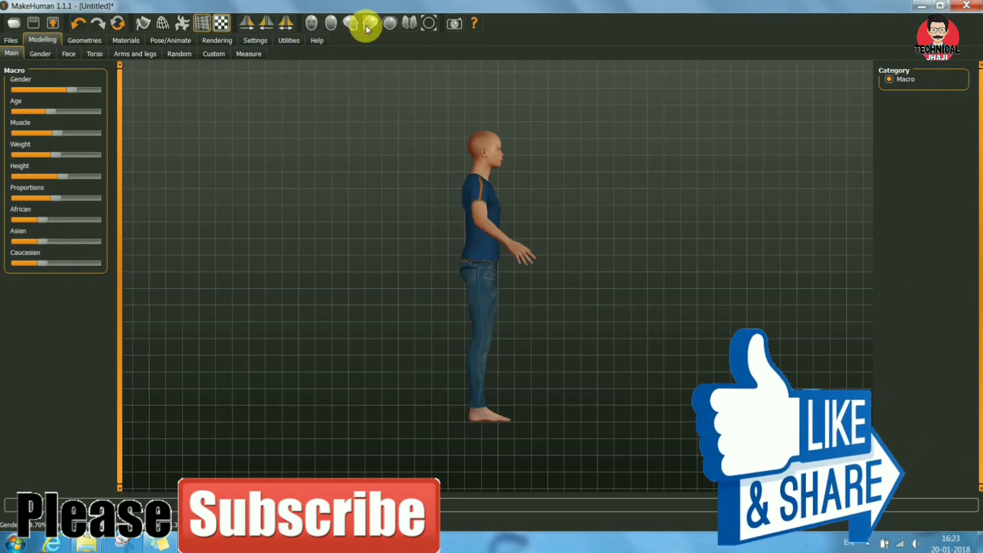
click(383, 24)
click(393, 25)
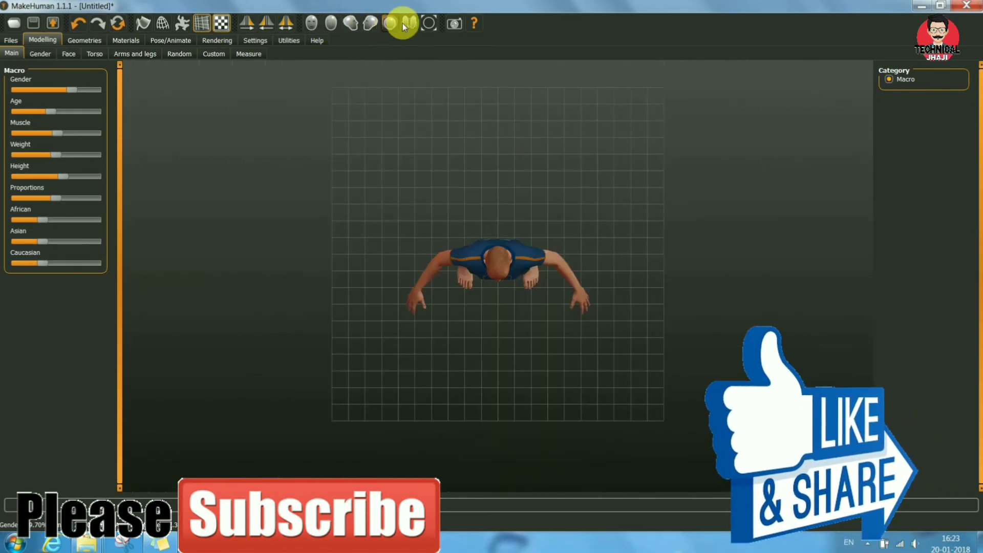
click(408, 24)
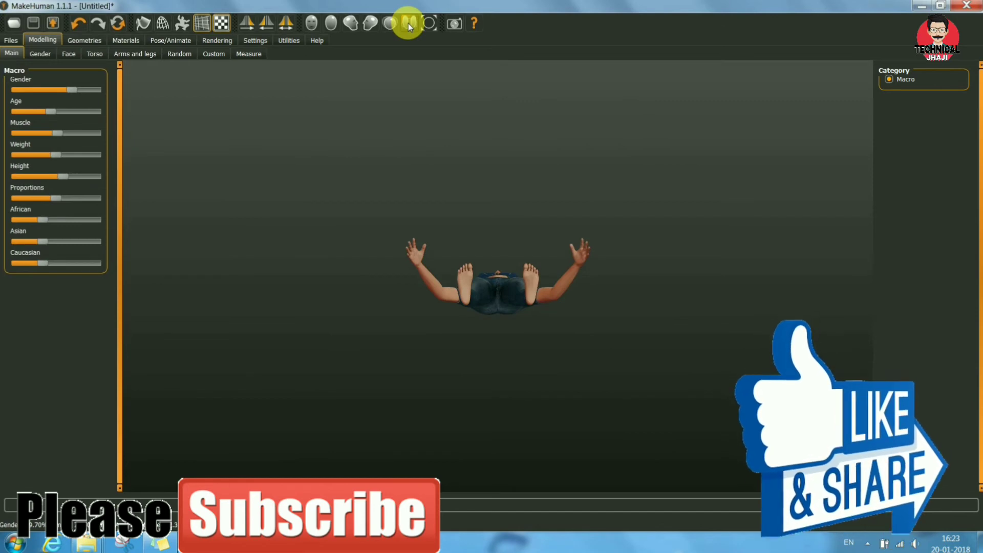
Step: Return to the front view and lower the Gender slider slightly
click(312, 24)
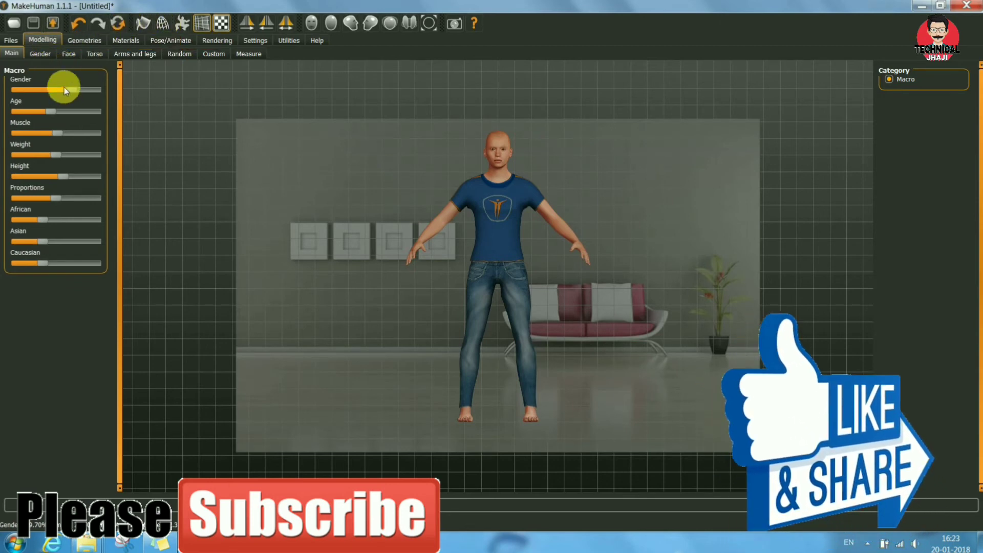
drag(71, 89, 68, 90)
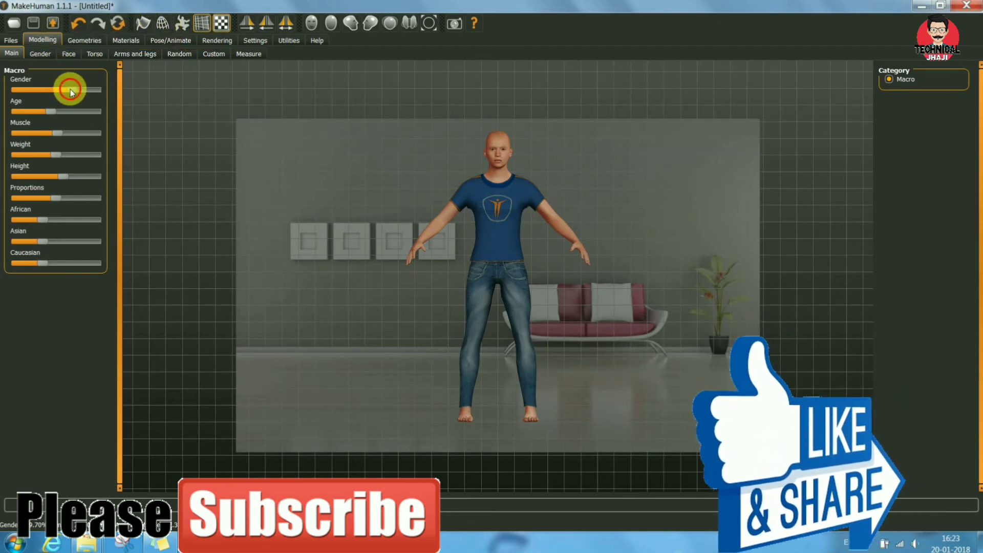
click(46, 56)
Step: Try the Bob01, Short02 and Short03 hairstyles, then settle on Braid01 hair
click(86, 43)
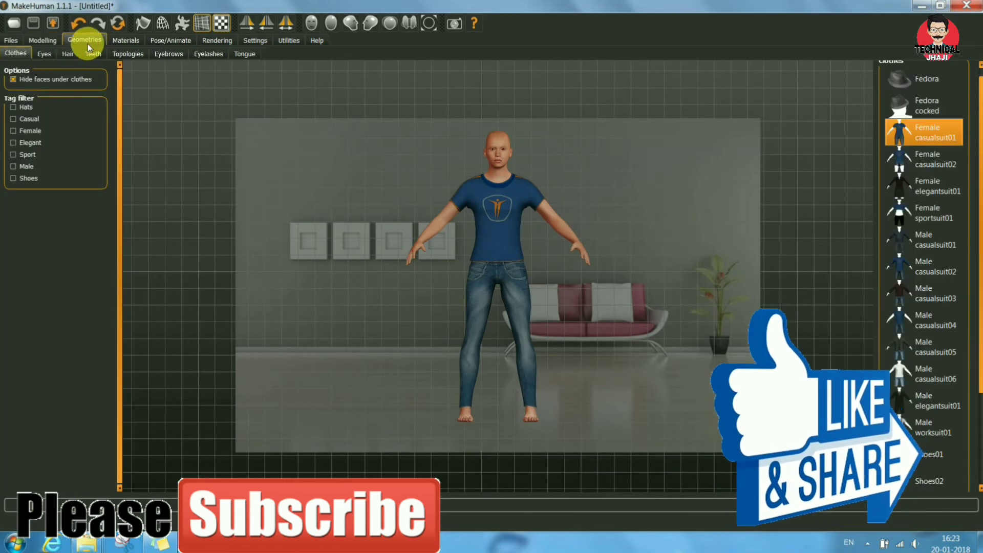
click(52, 54)
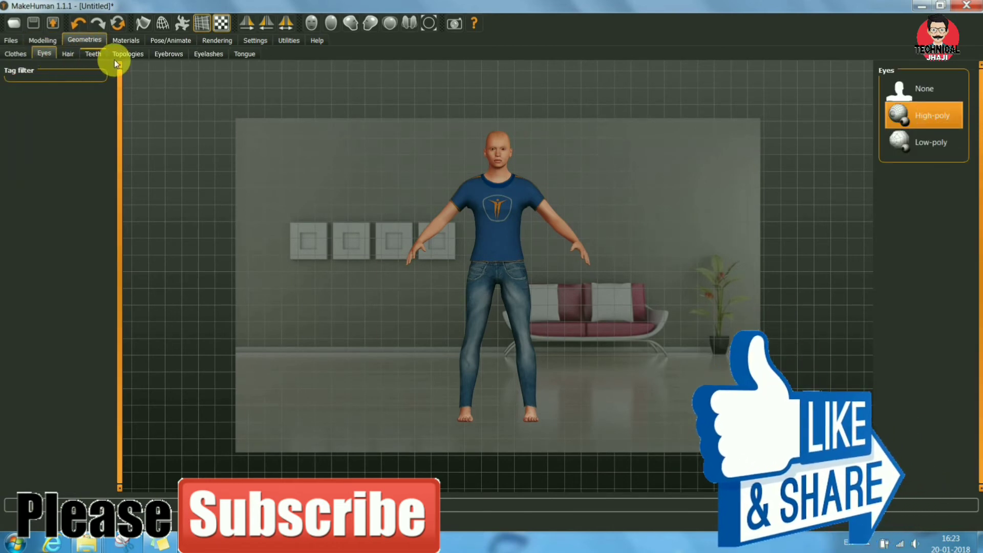
click(68, 54)
click(921, 137)
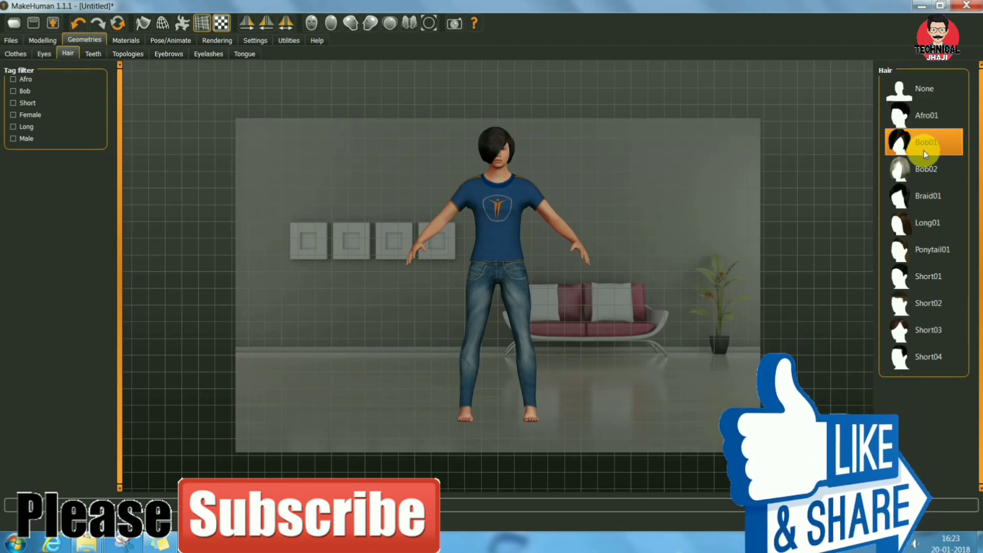
click(922, 300)
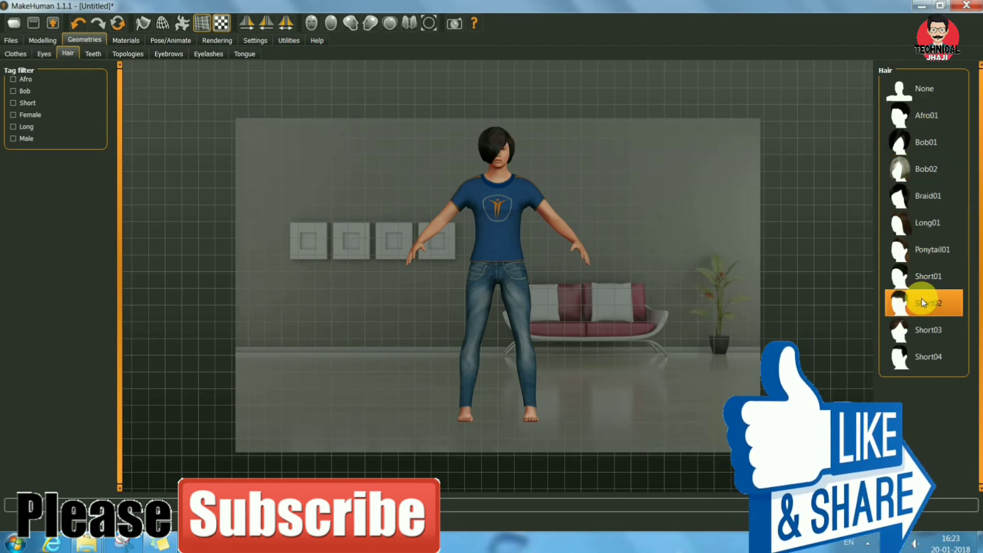
click(924, 330)
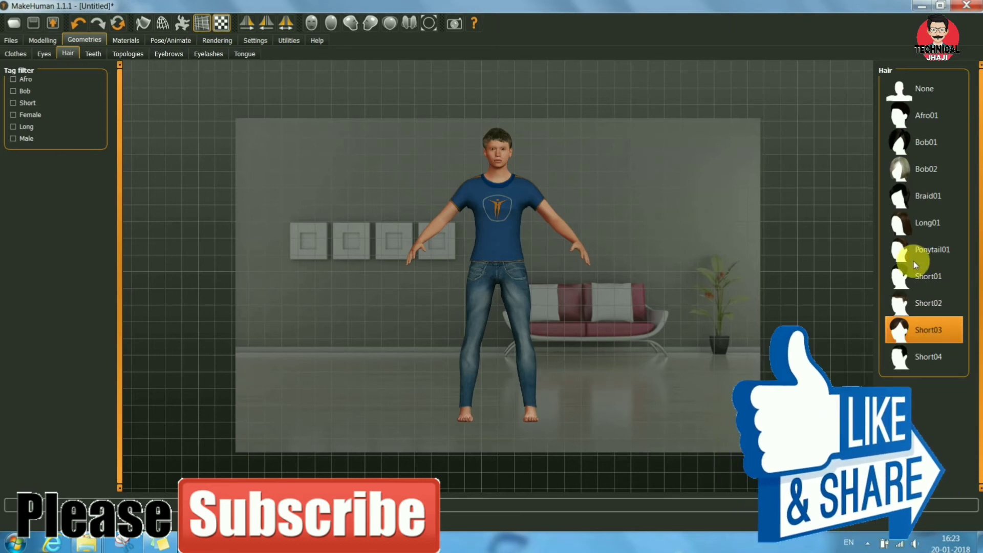
click(929, 201)
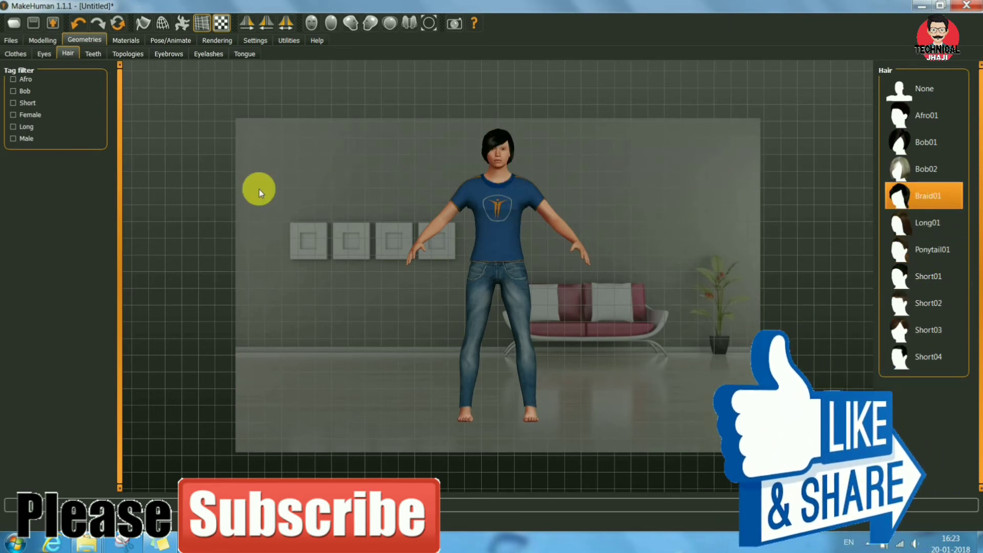
Step: Briefly add Teeth shape02, then set the teeth back to None
click(97, 54)
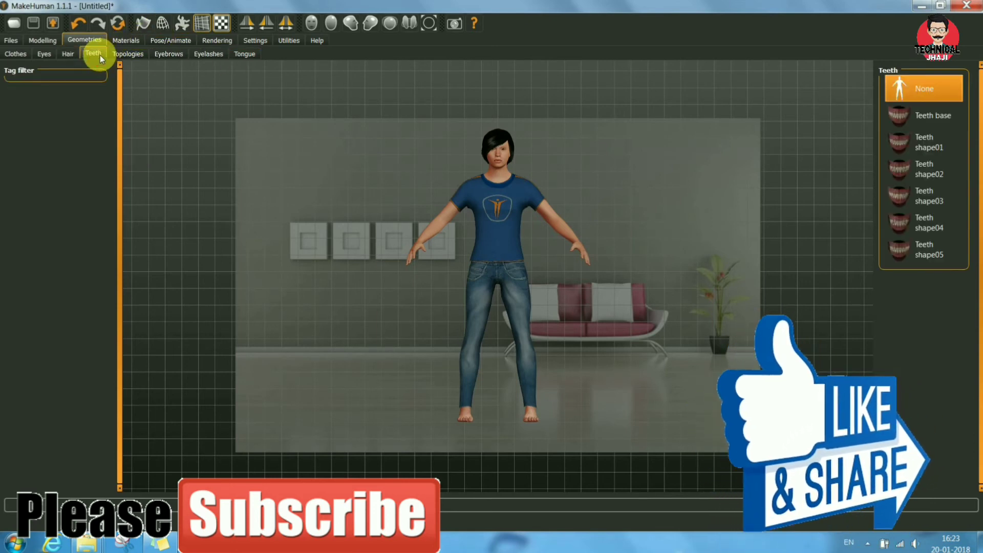
click(926, 168)
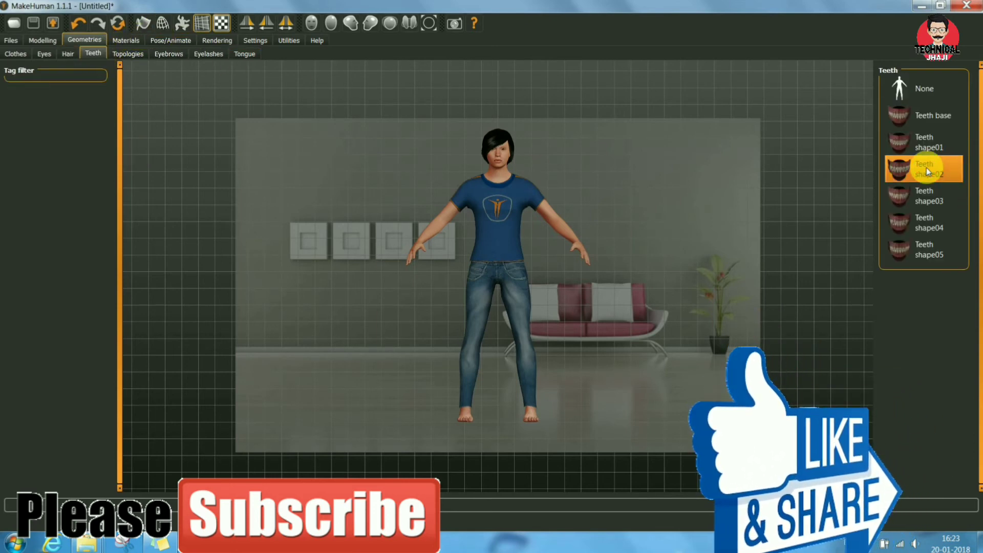
click(913, 97)
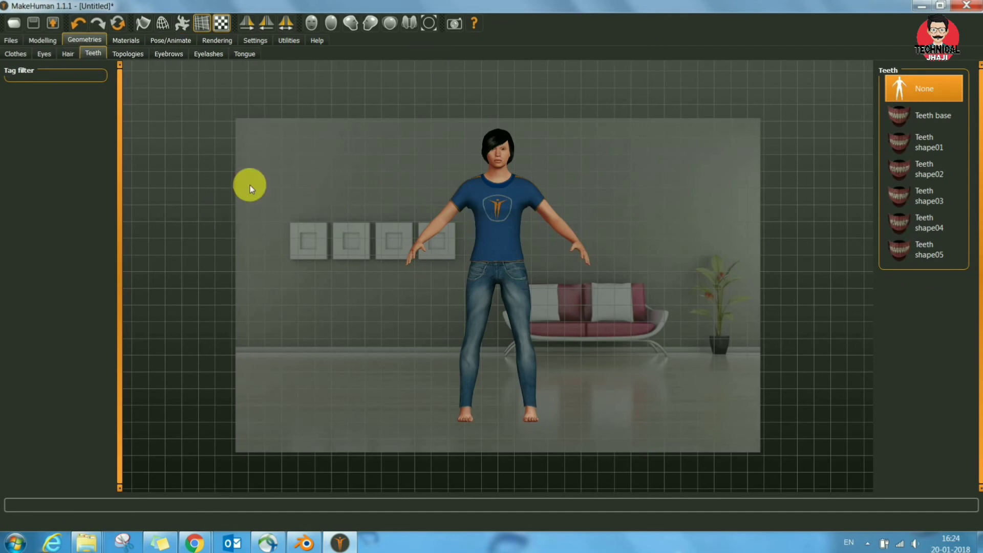
Step: Open the Save panel, glance at Blender's default scene, and return to MakeHuman
click(36, 27)
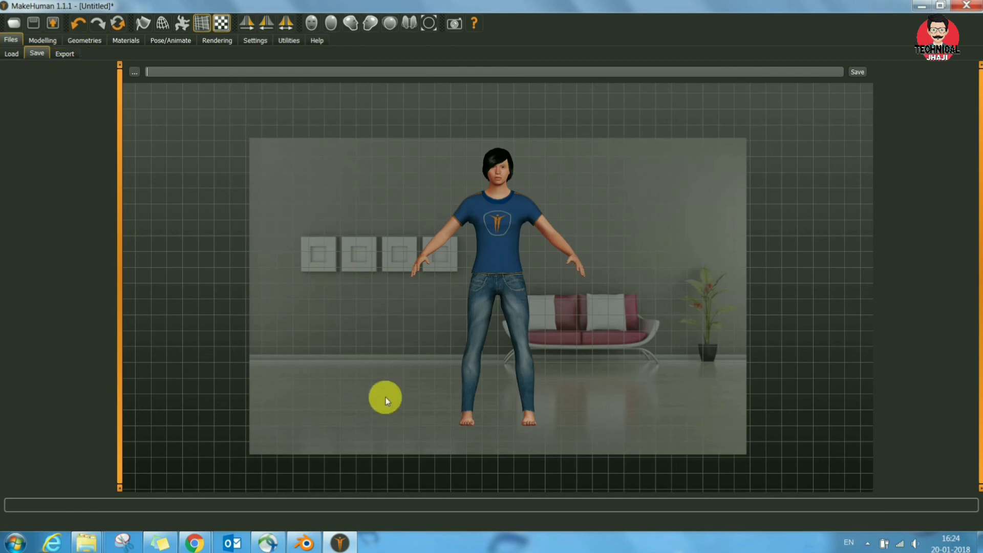
click(304, 541)
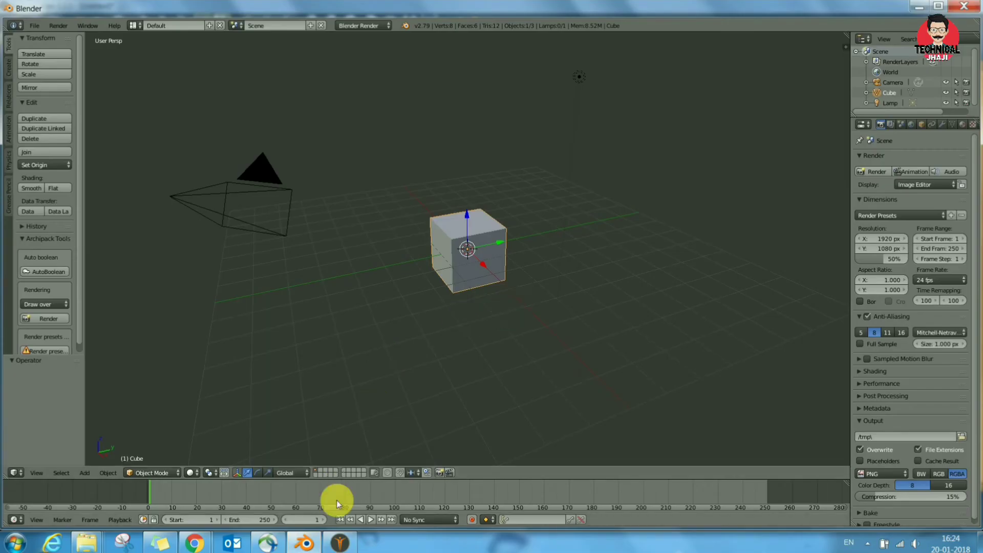
click(340, 542)
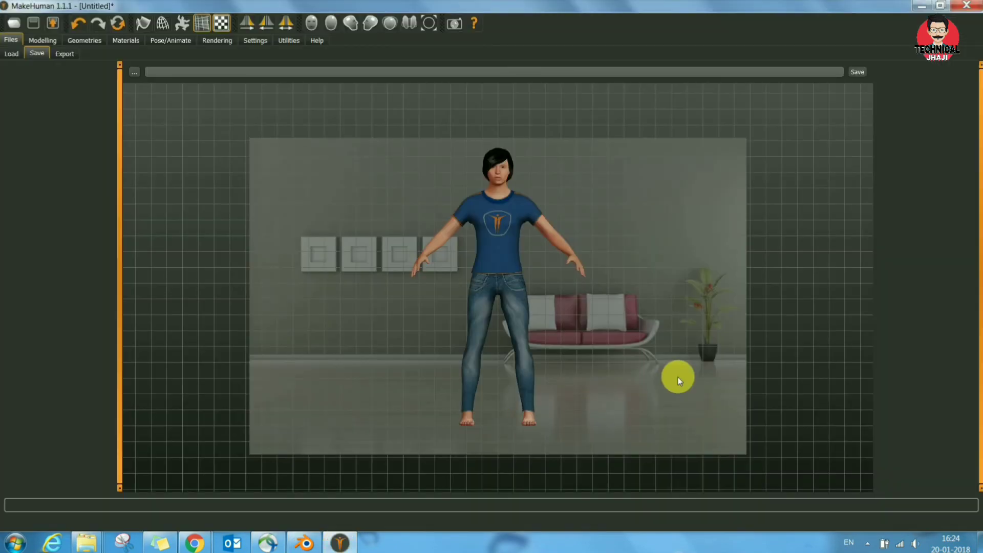